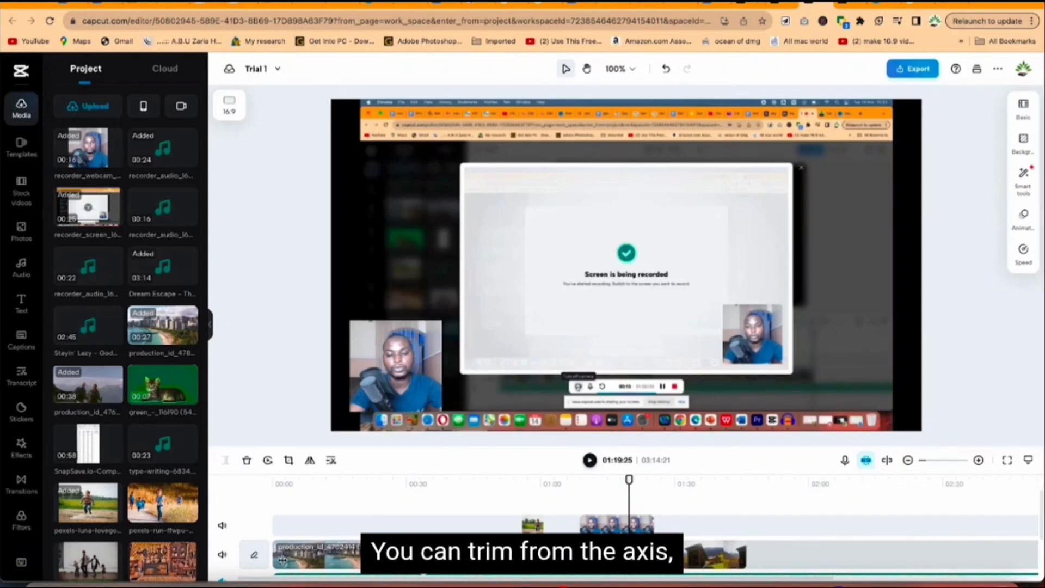
Trim the start of the first city clip and the end of the last clip on the main track.
{"action": "left_click", "coordinate": [283, 559]}
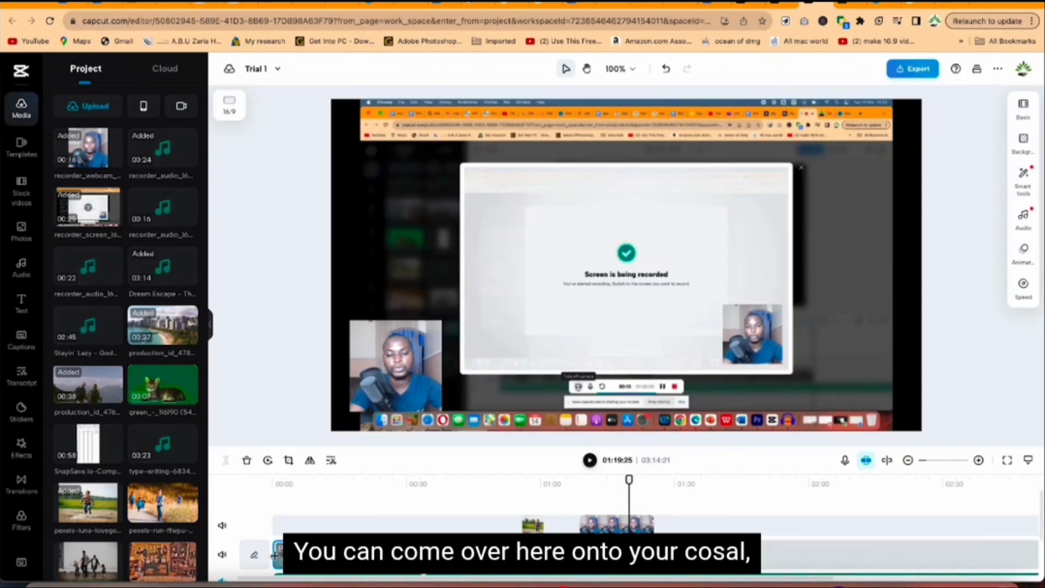
{"action": "mouse_move", "coordinate": [275, 556]}
{"action": "left_mouse_down"}
{"action": "mouse_move", "coordinate": [291, 557]}
{"action": "mouse_move", "coordinate": [275, 557]}
{"action": "left_mouse_up"}
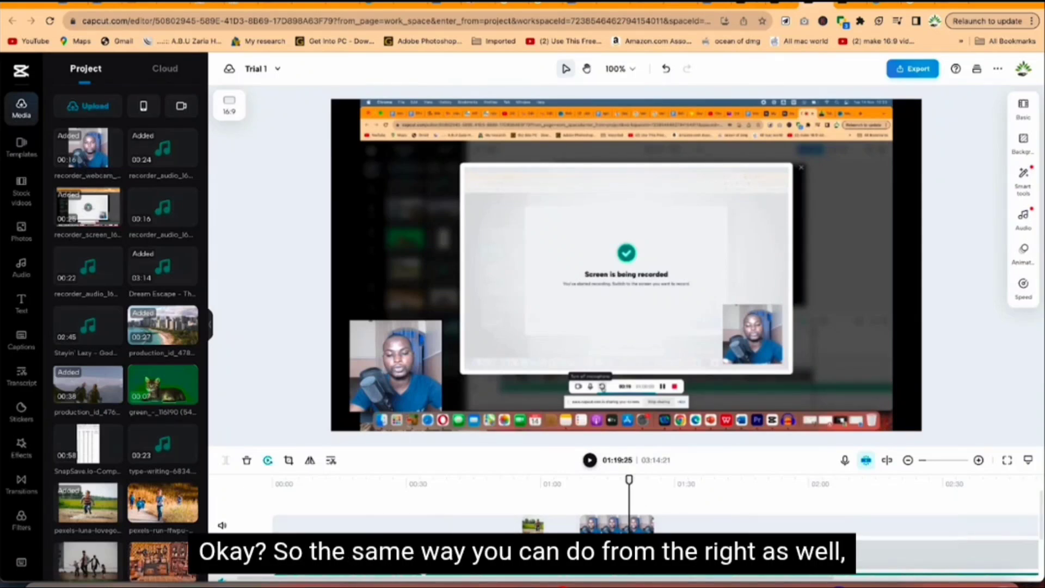
{"action": "left_click_drag", "start_coordinate": [714, 560], "coordinate": [703, 560]}
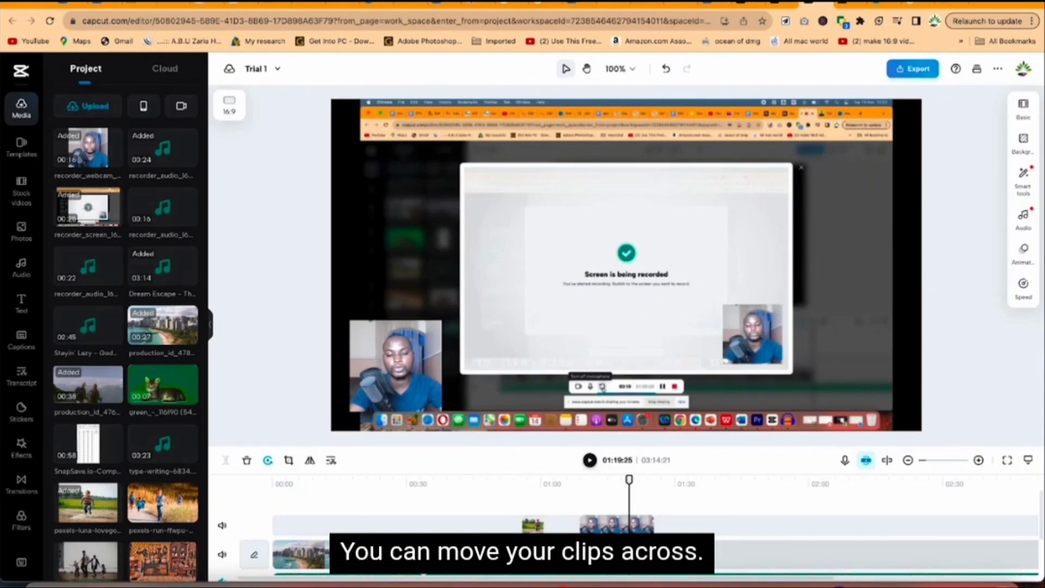
Reorder the main track by moving two middle clips to the end, and lift the mountain hikers clip onto the upper track.
{"action": "left_click_drag", "start_coordinate": [447, 555], "coordinate": [717, 561]}
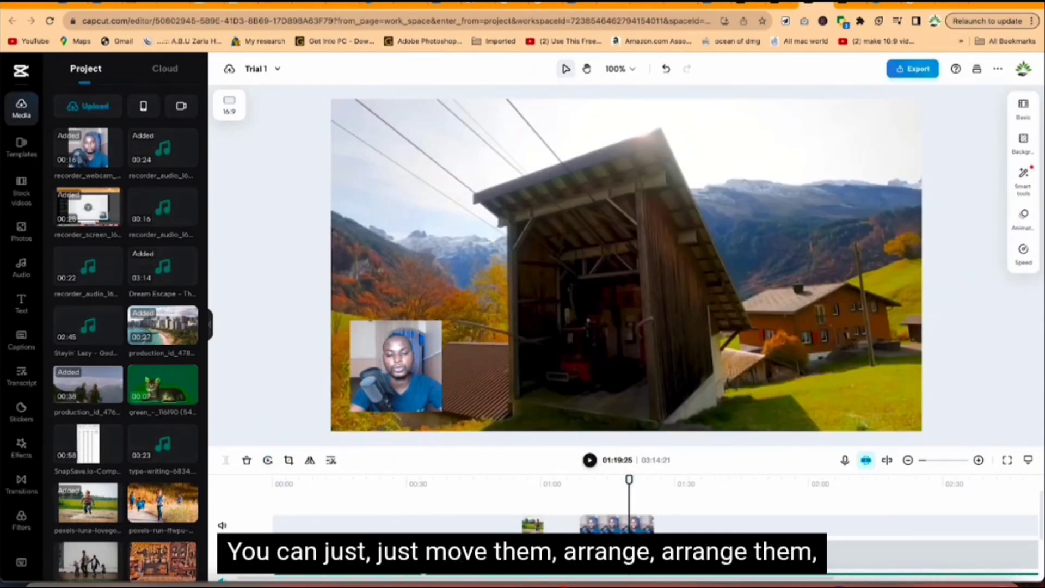
{"action": "left_click_drag", "start_coordinate": [469, 556], "coordinate": [718, 551]}
{"action": "left_click_drag", "start_coordinate": [445, 554], "coordinate": [446, 524]}
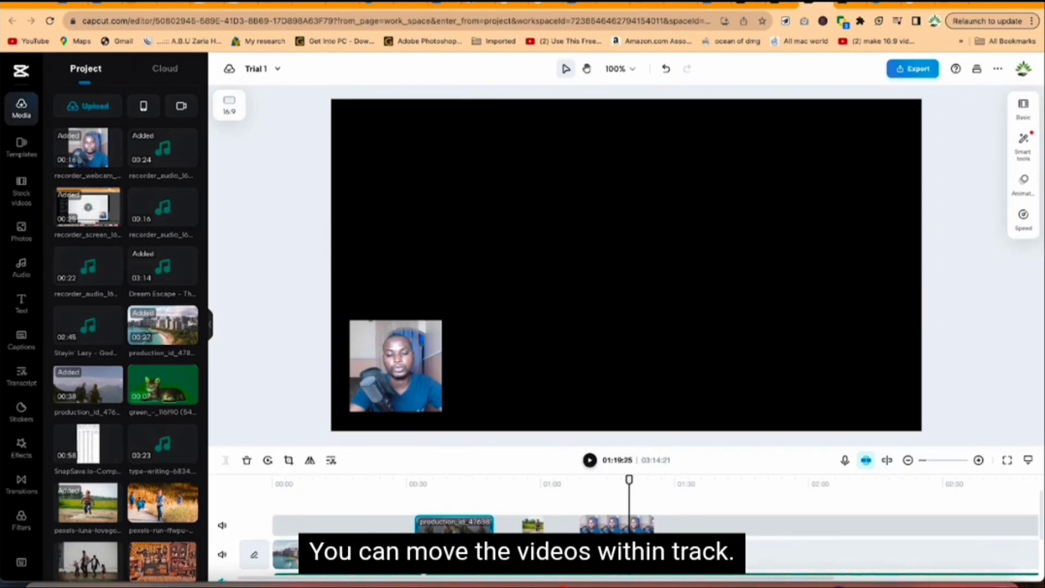
Select the hikers clip with the playhead at 00:39:00 and scale it up to about 111%.
{"action": "left_click_drag", "start_coordinate": [629, 479], "coordinate": [447, 490]}
{"action": "left_click", "coordinate": [454, 527]}
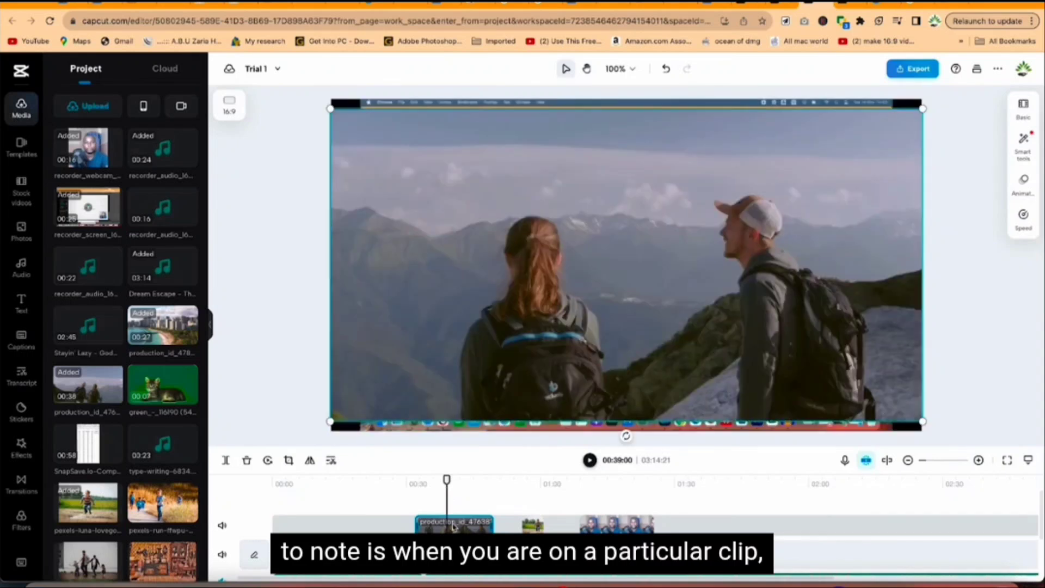
{"action": "left_click", "coordinate": [1029, 109]}
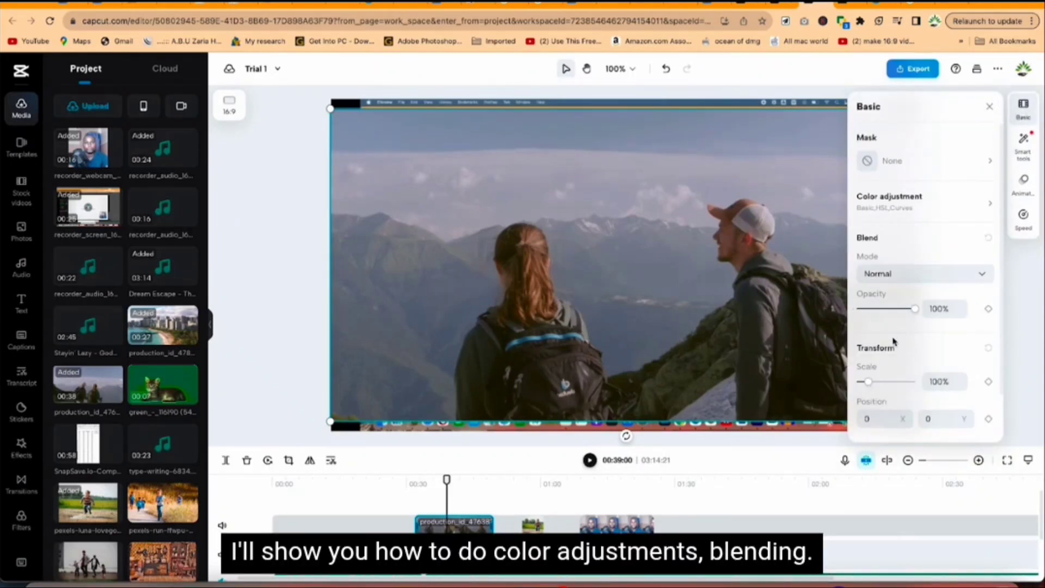
{"action": "scroll", "coordinate": [889, 377], "scroll_direction": "down", "scroll_amount": 1}
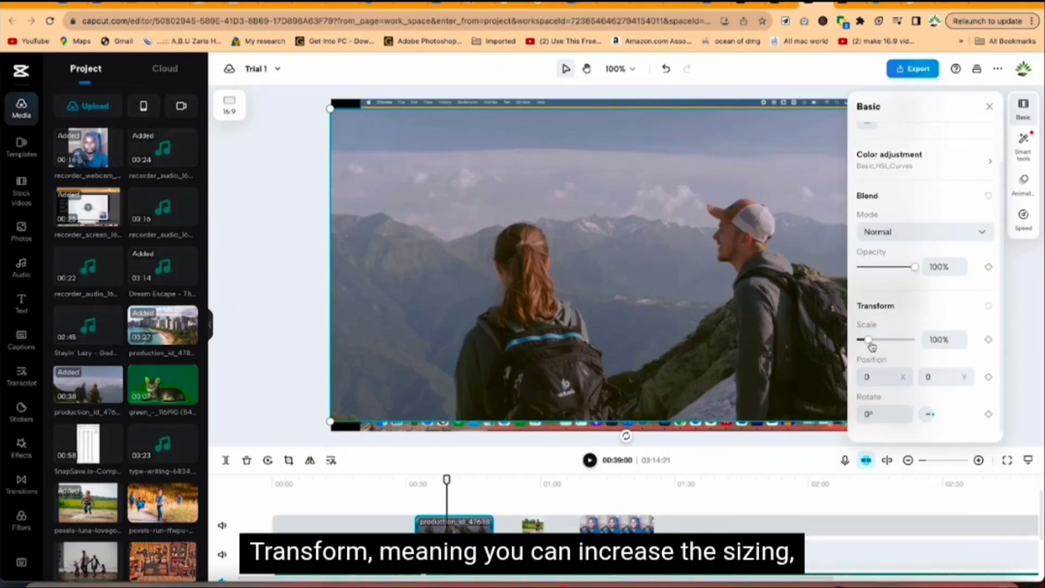
{"action": "mouse_move", "coordinate": [869, 340]}
{"action": "left_mouse_down"}
{"action": "mouse_move", "coordinate": [882, 343]}
{"action": "mouse_move", "coordinate": [872, 344]}
{"action": "left_mouse_up"}
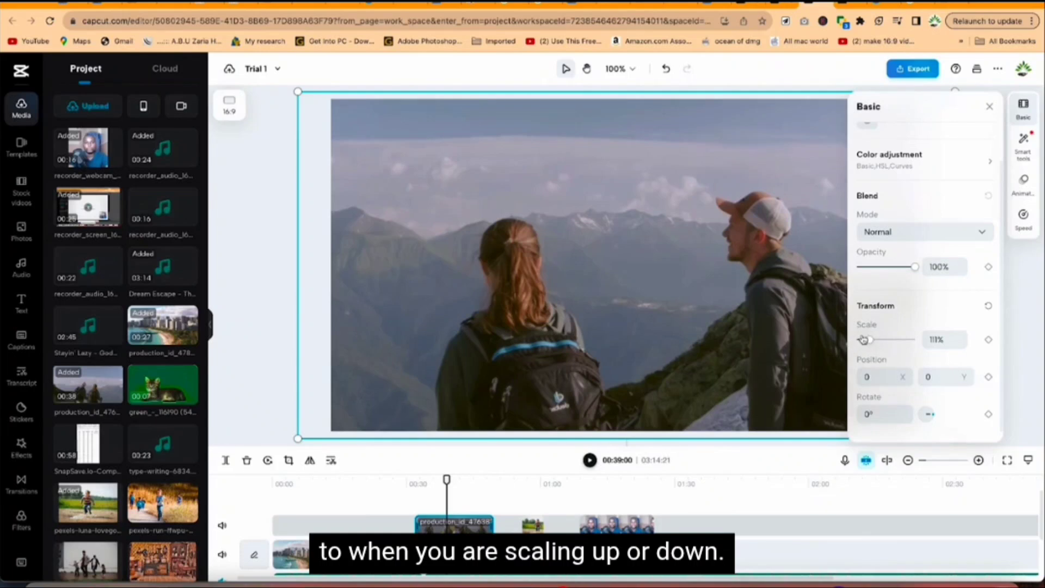
Set the hikers clip's X position to 25.
{"action": "left_click", "coordinate": [882, 377]}
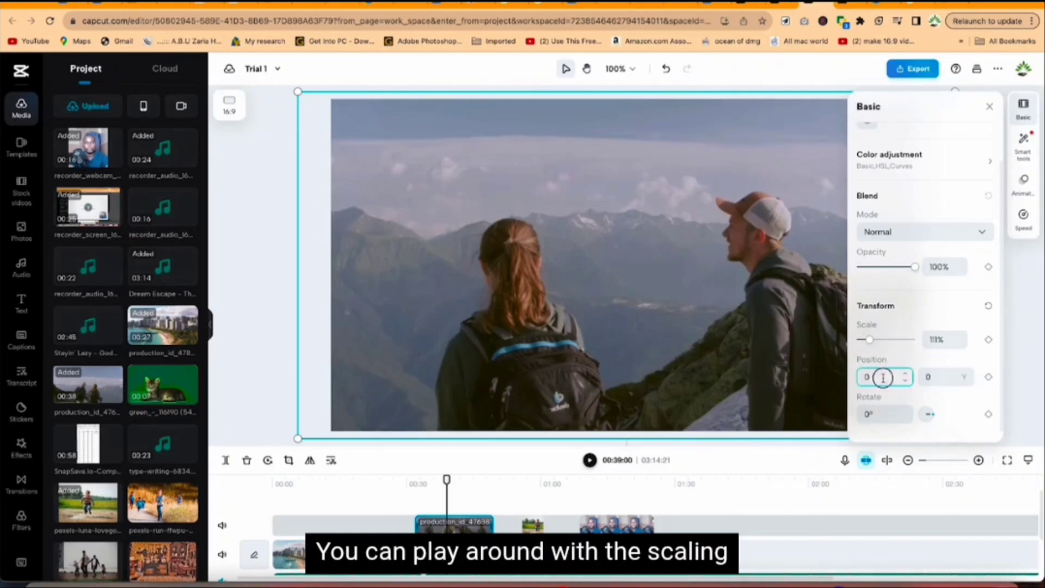
{"action": "left_click", "coordinate": [906, 374]}
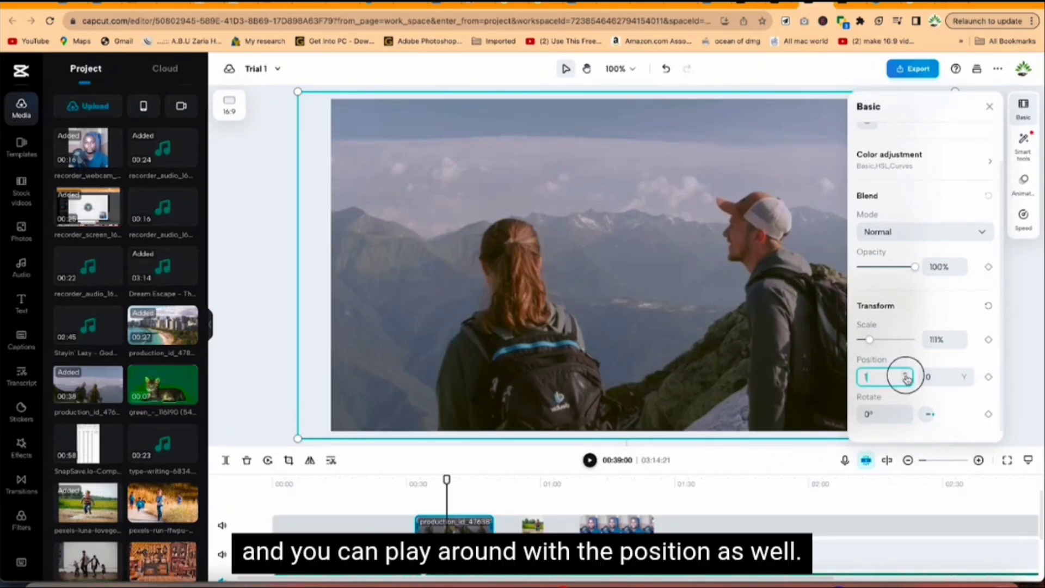
{"action": "left_click", "coordinate": [906, 374]}
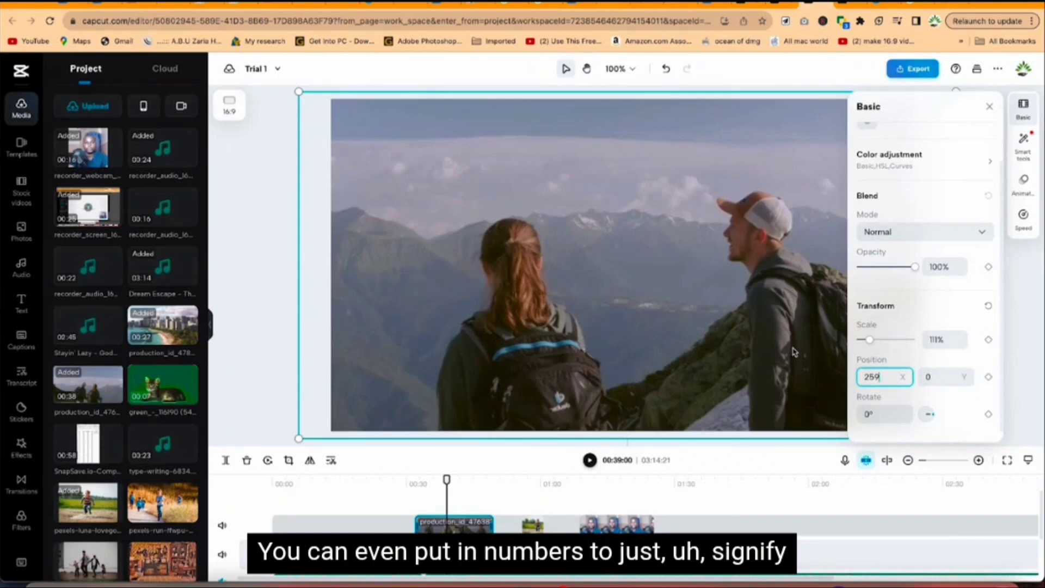
{"action": "key", "text": "Return"}
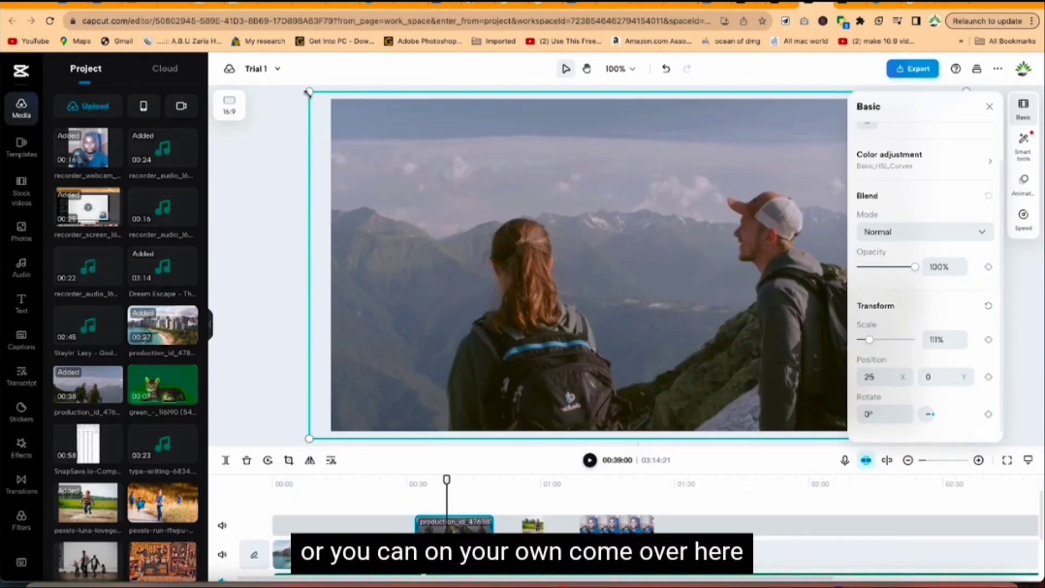
Shrink the hikers clip to about 69% and place it near the frame's upper-left corner, at about X -171, Y 79.
{"action": "left_click_drag", "start_coordinate": [308, 93], "coordinate": [572, 253]}
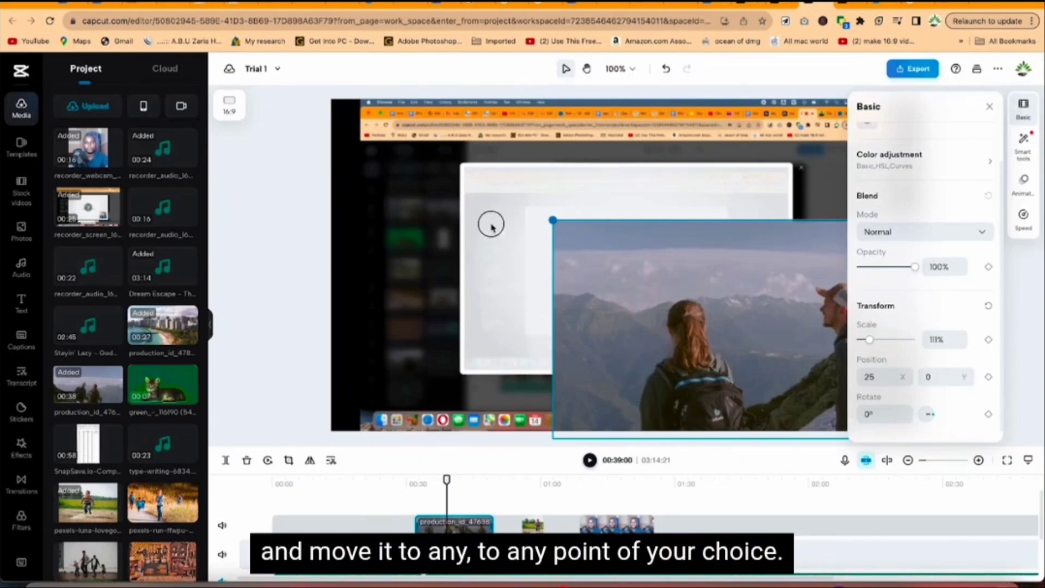
{"action": "left_click_drag", "start_coordinate": [491, 224], "coordinate": [459, 212]}
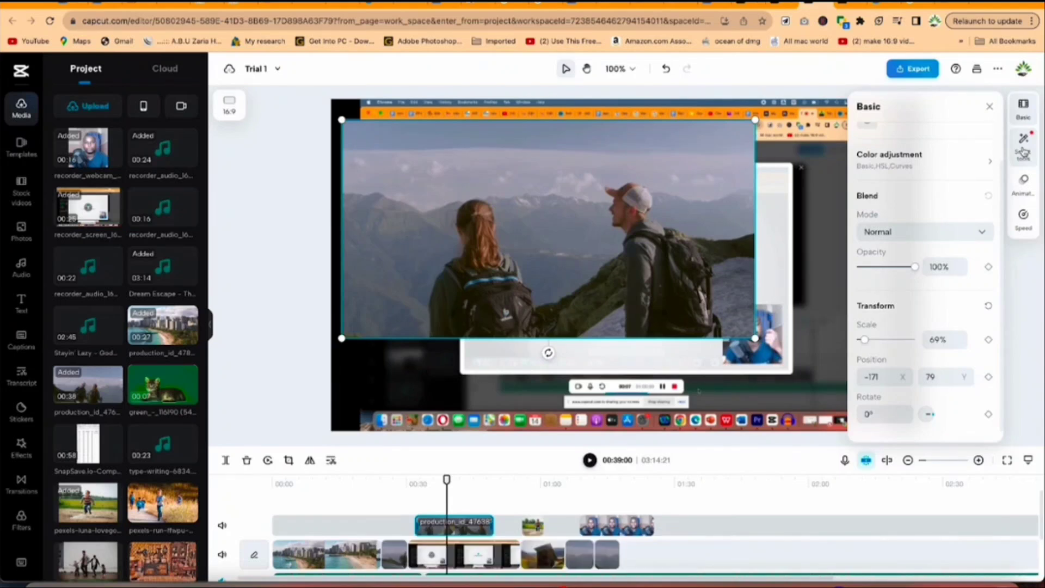
View the smart tools available for the hikers clip, including background removal and retouch.
{"action": "left_click", "coordinate": [1024, 147]}
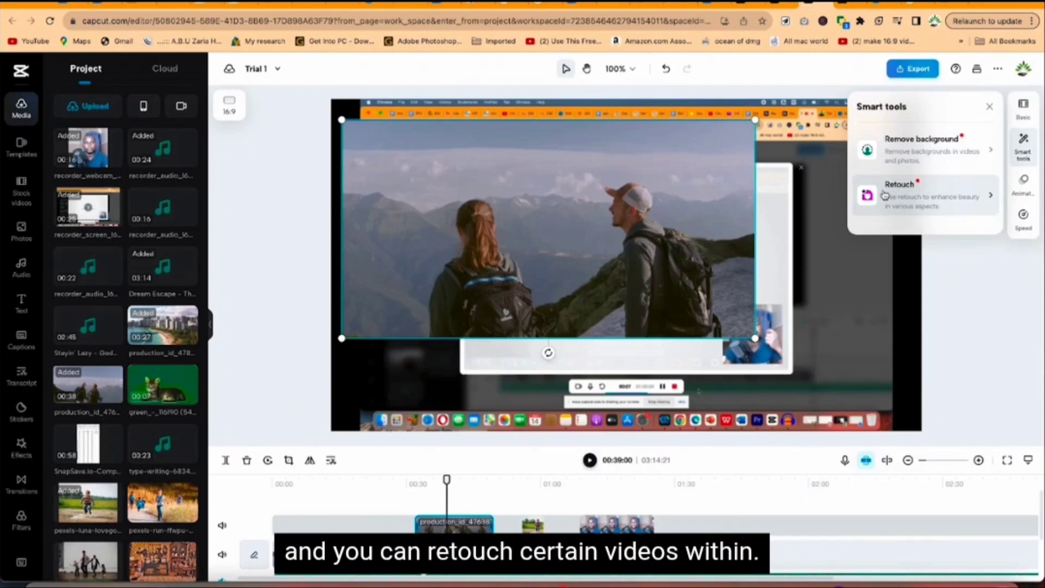
{"action": "mouse_move", "coordinate": [912, 199]}
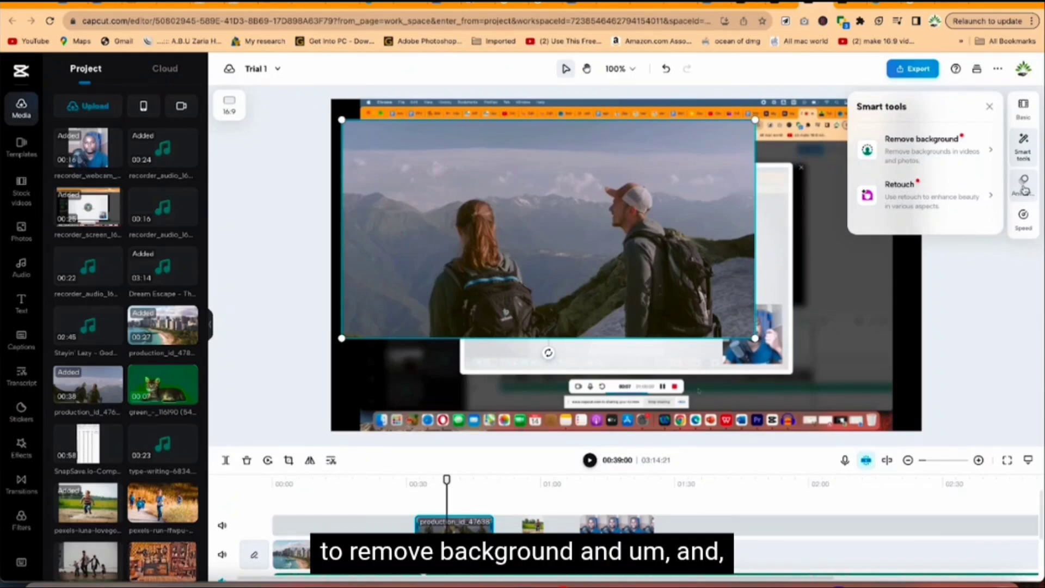
Speed the hikers clip up to about 1.9x, and slow it down below normal speed.
{"action": "left_click", "coordinate": [1023, 229]}
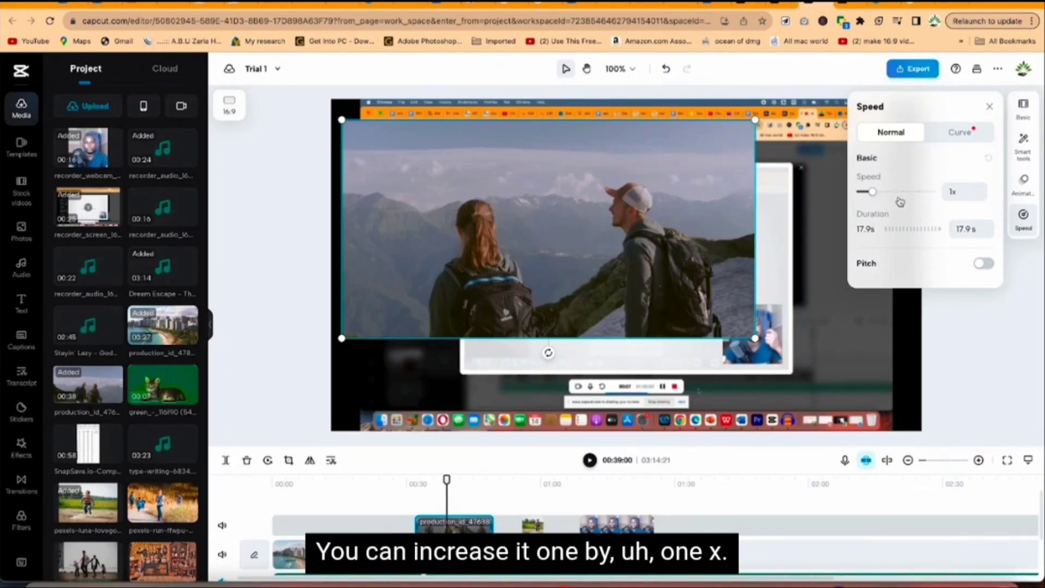
{"action": "left_click", "coordinate": [958, 188]}
{"action": "left_click_drag", "start_coordinate": [873, 191], "coordinate": [889, 200]}
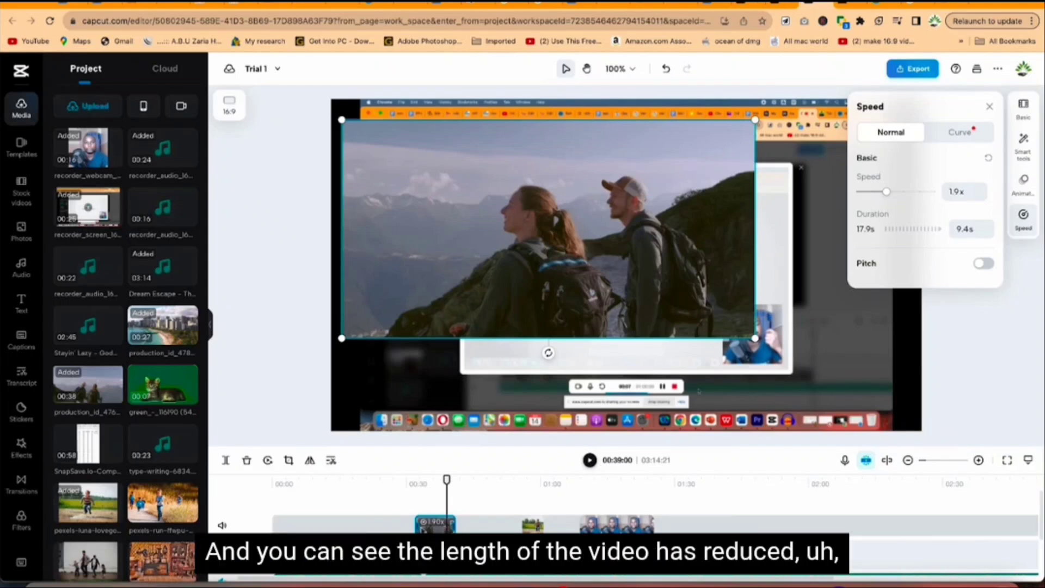
{"action": "left_click_drag", "start_coordinate": [887, 191], "coordinate": [864, 192]}
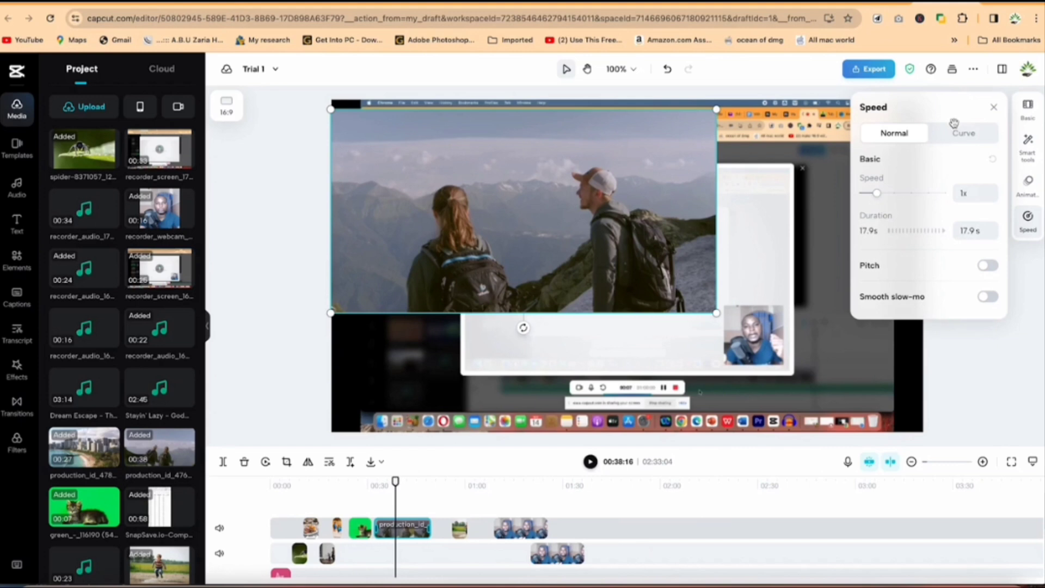
Look over the speed curve presets for the hikers clip and close the speed settings.
{"action": "left_click", "coordinate": [954, 133]}
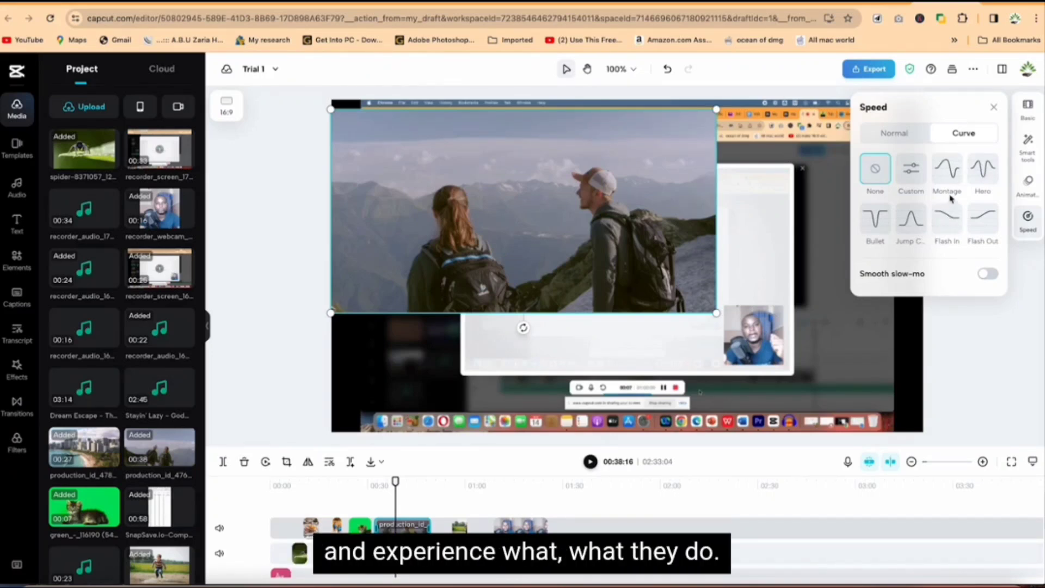
{"action": "left_click", "coordinate": [995, 107]}
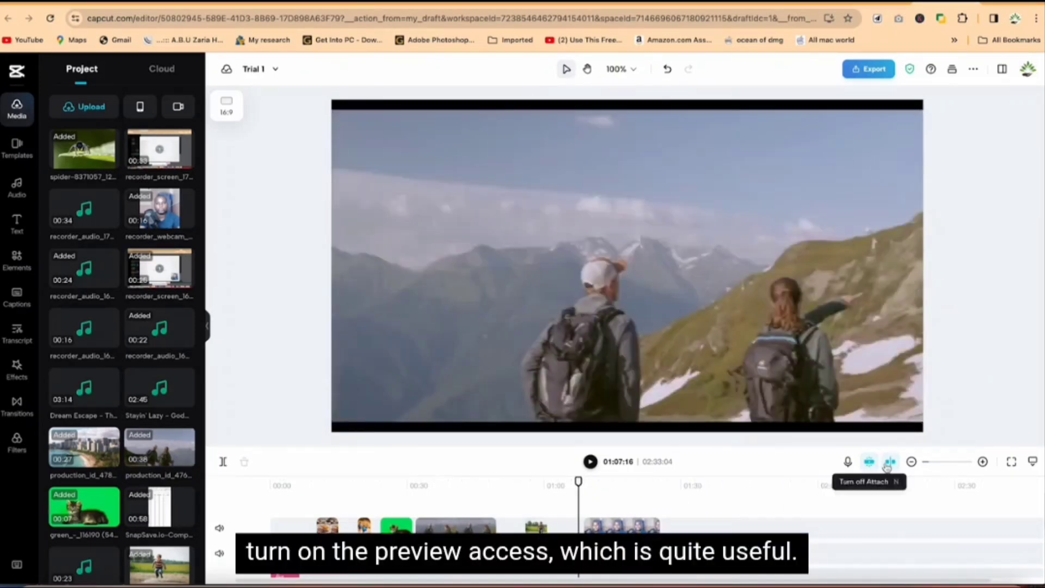
Turn the timeline's preview axis off and back on.
{"action": "left_click", "coordinate": [890, 462]}
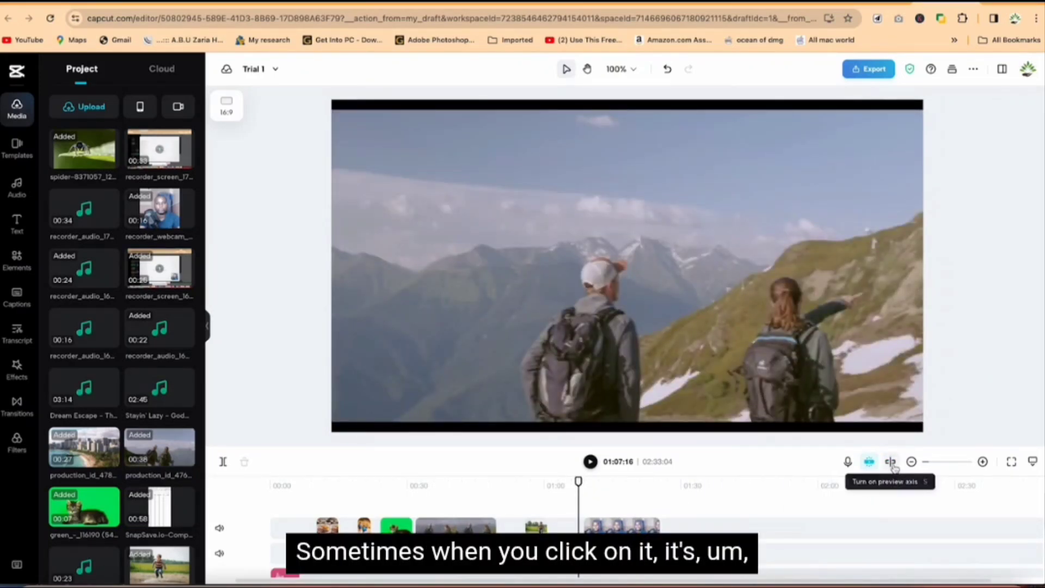
{"action": "left_click", "coordinate": [891, 462]}
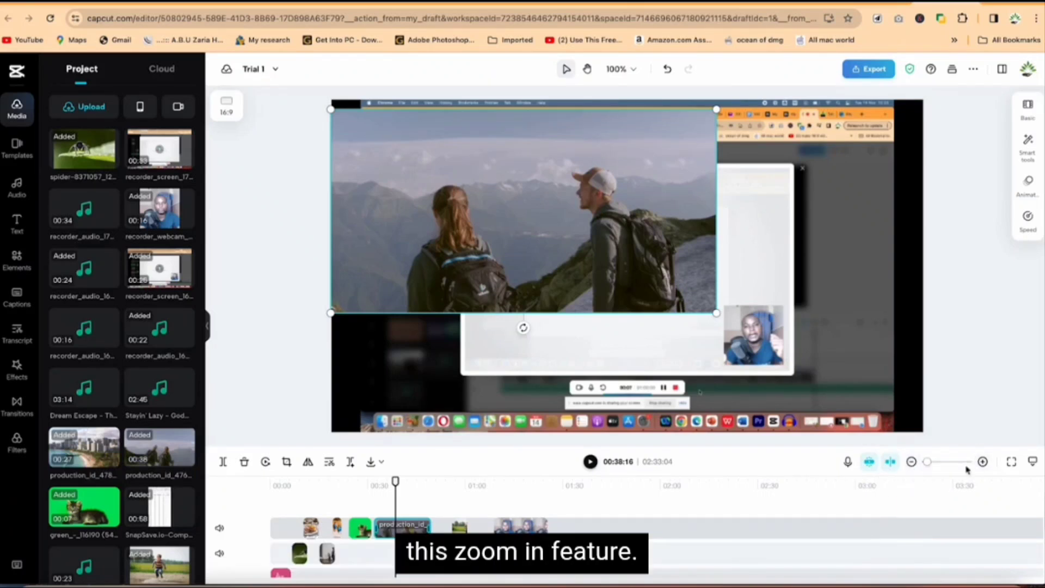
Zoom the timeline in on the clips, out to a wider overview, and back in one level.
{"action": "left_click_drag", "start_coordinate": [933, 463], "coordinate": [930, 463]}
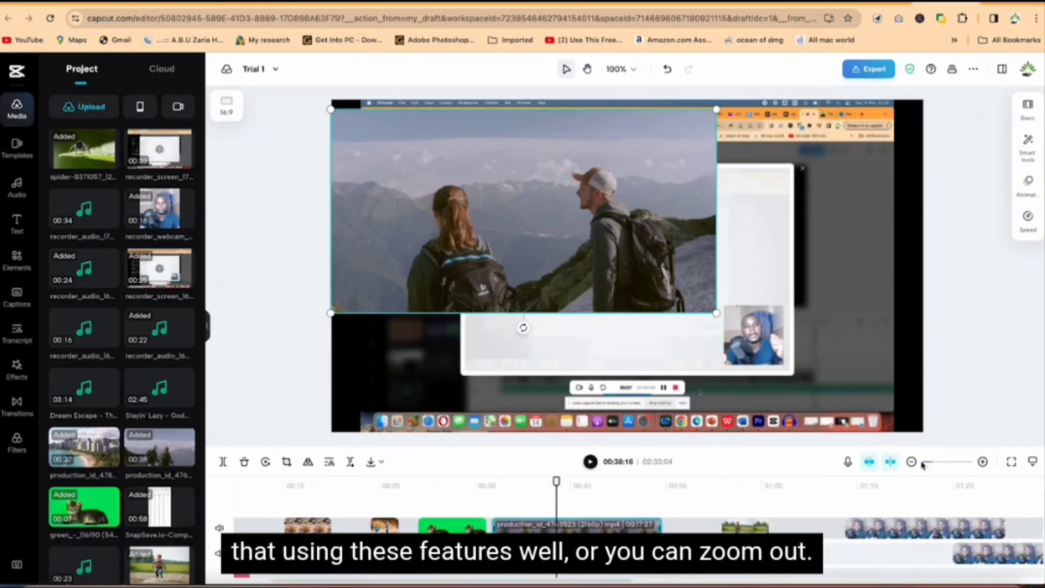
{"action": "left_click", "coordinate": [912, 462]}
{"action": "left_click", "coordinate": [913, 463]}
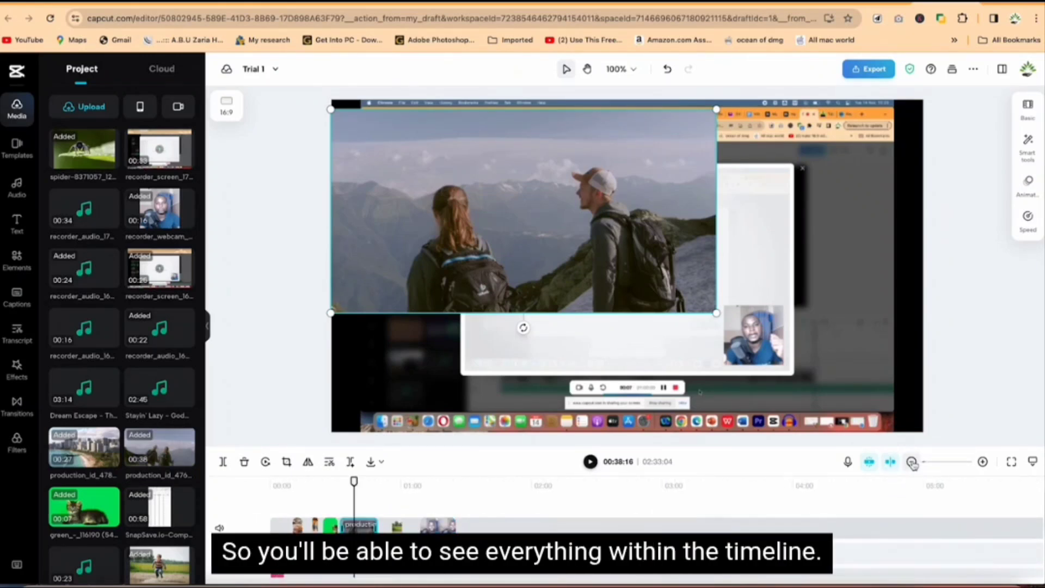
{"action": "left_click", "coordinate": [982, 463]}
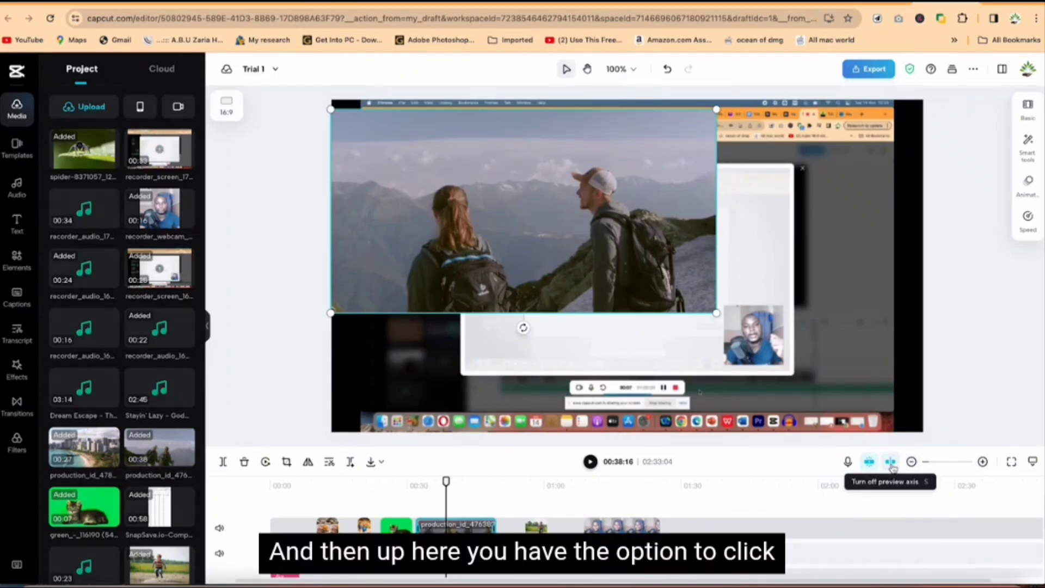
View the preview in full screen and exit it, and hide and restore the timeline.
{"action": "left_click", "coordinate": [1012, 463]}
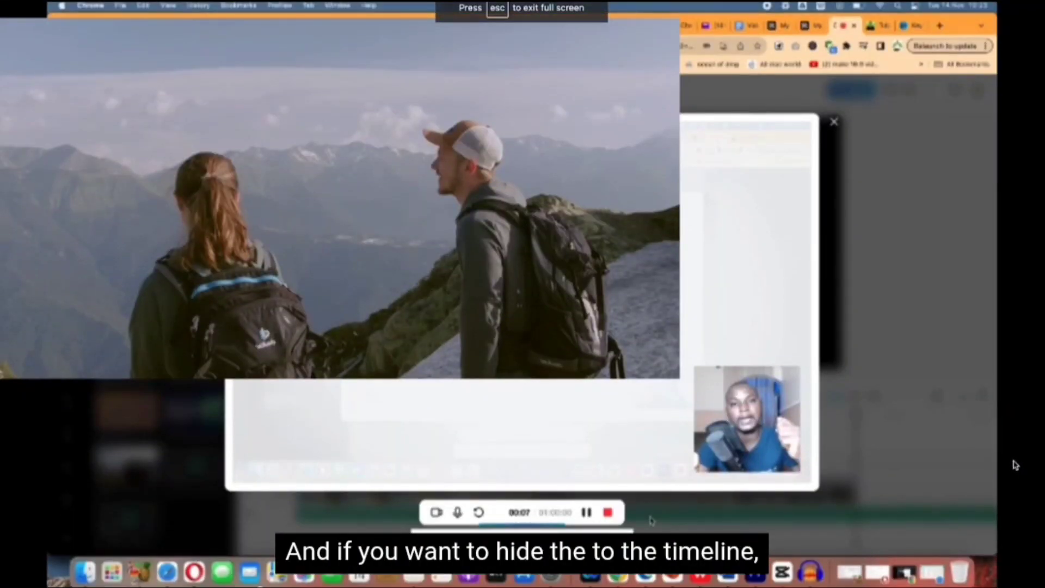
{"action": "key", "text": "Escape"}
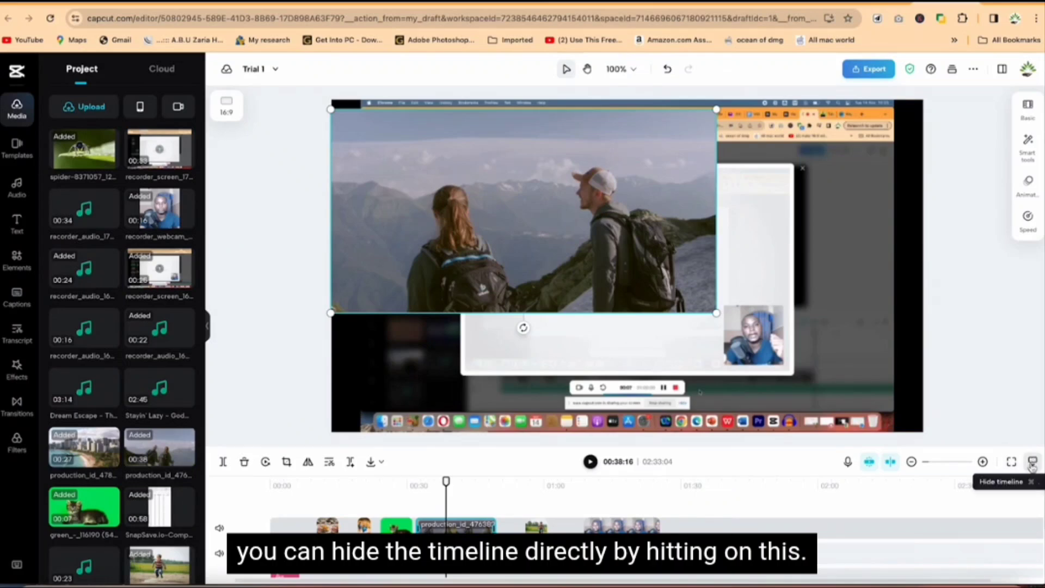
{"action": "left_click", "coordinate": [1033, 463]}
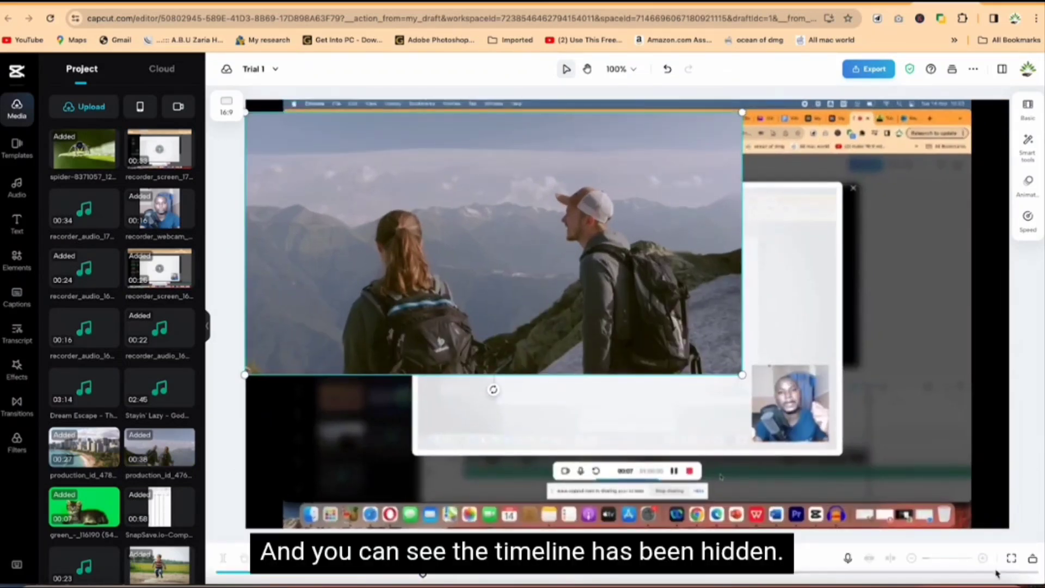
{"action": "left_click", "coordinate": [1033, 558]}
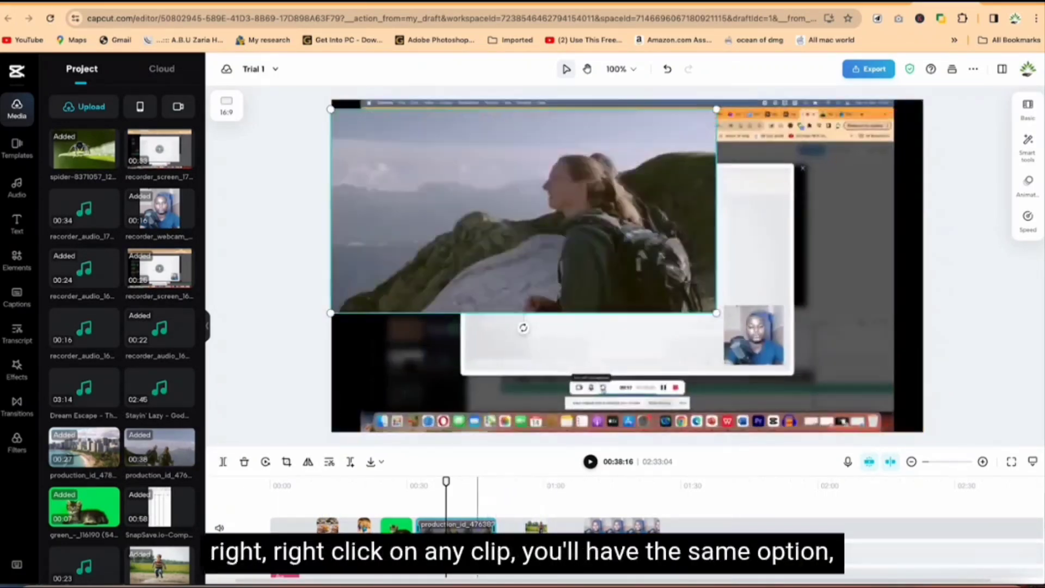
View the context options of the hikers clip, dismiss them, and place the playhead at about 01:21 over the webcam clip.
{"action": "right_click", "coordinate": [472, 525]}
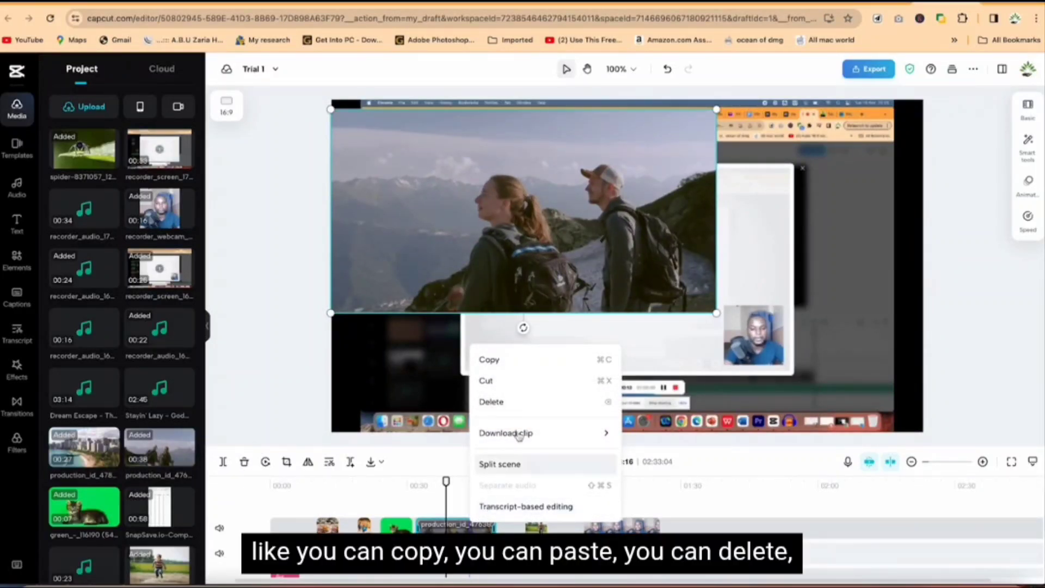
{"action": "mouse_move", "coordinate": [516, 436]}
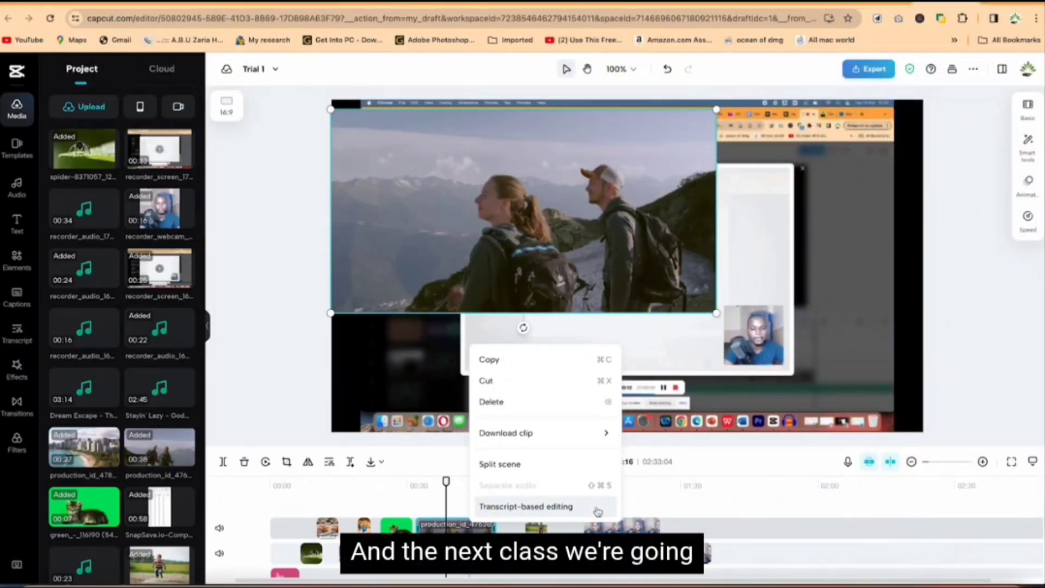
{"action": "left_click", "coordinate": [645, 503]}
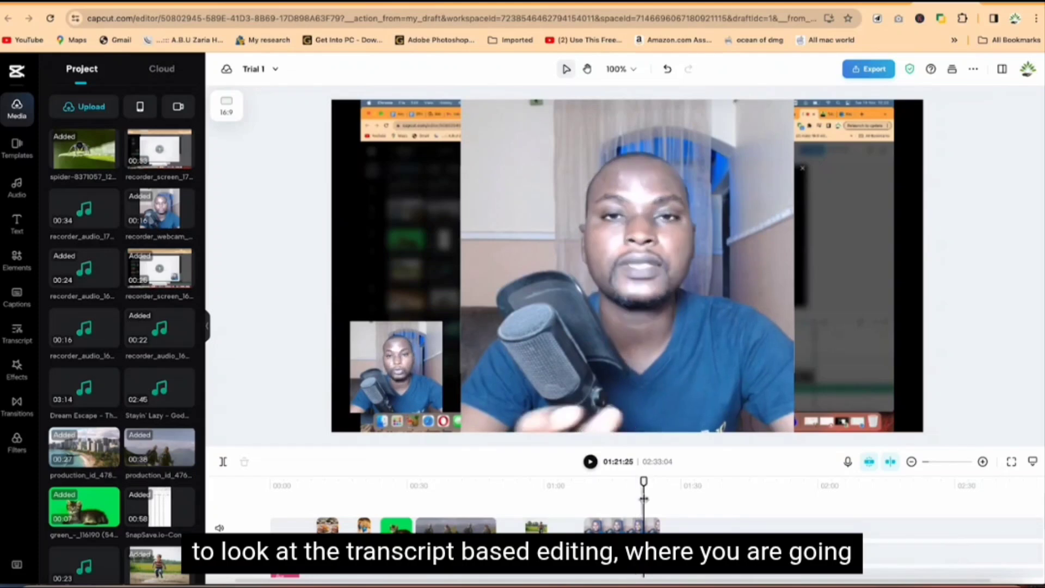